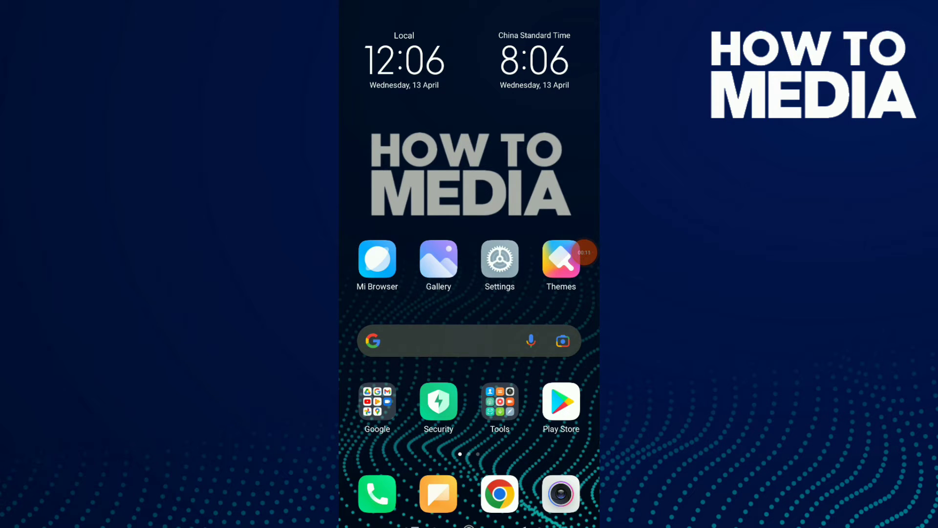
Swipe to the home-screen page showing Facebook, Instagram, WhatsApp and TikTok.
left_click_drag(557, 308, 381, 308)
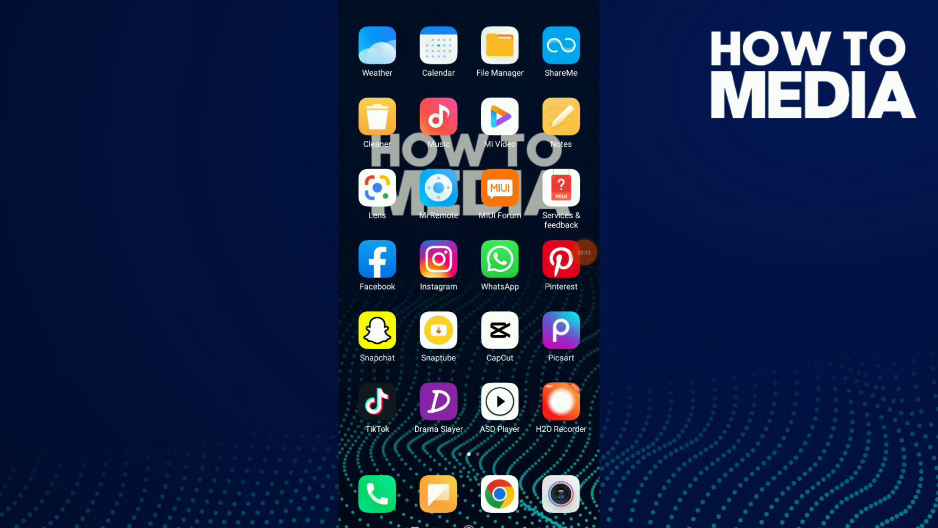
Launch Instagram and open the direct messages inbox.
left_click(439, 259)
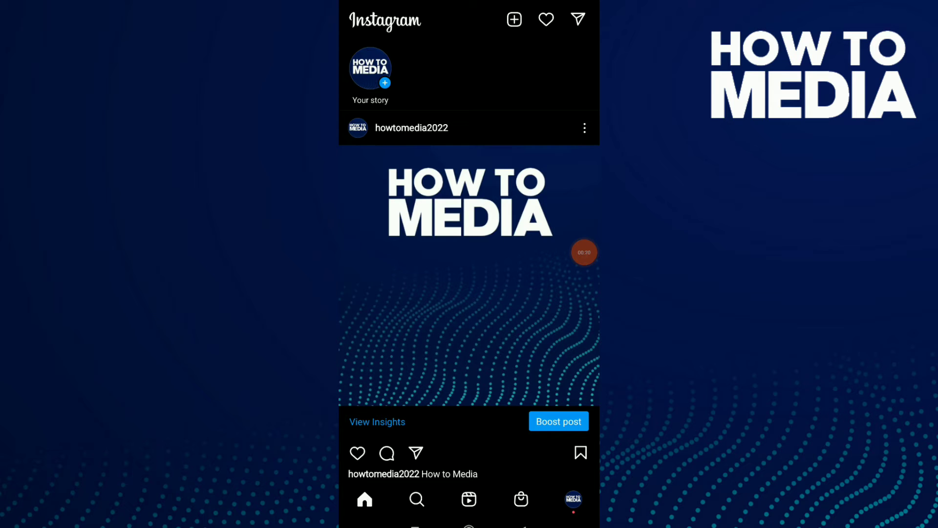
left_click_drag(584, 252, 381, 252)
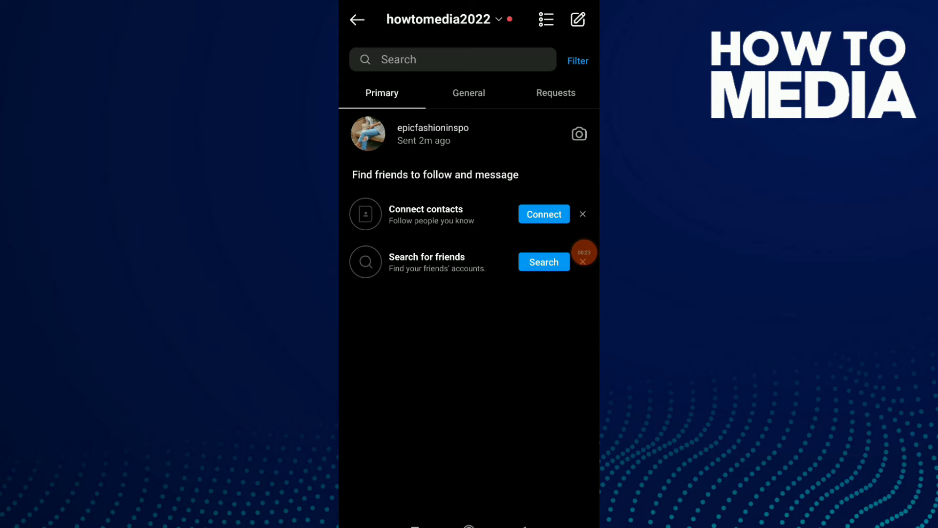
Move the epicfashioninspo conversation from Primary to General via its options sheet.
left_click(455, 134)
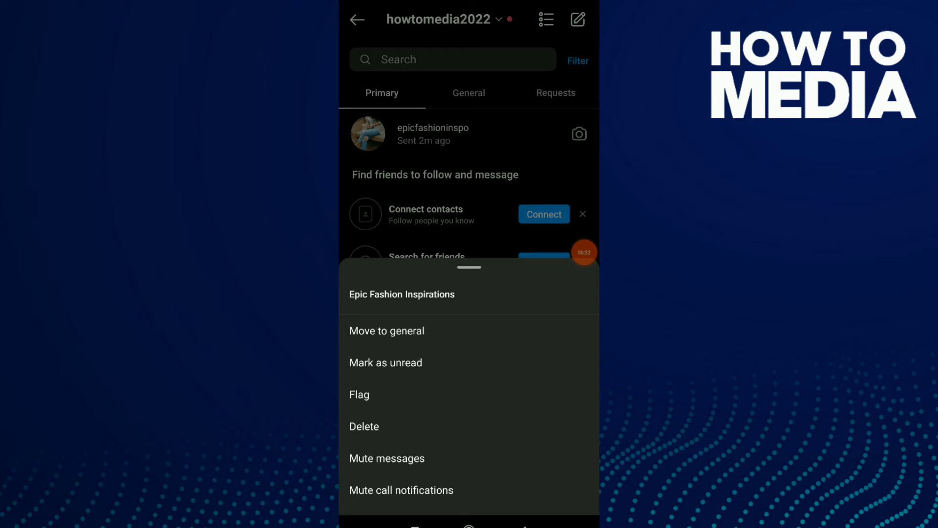
left_click(386, 330)
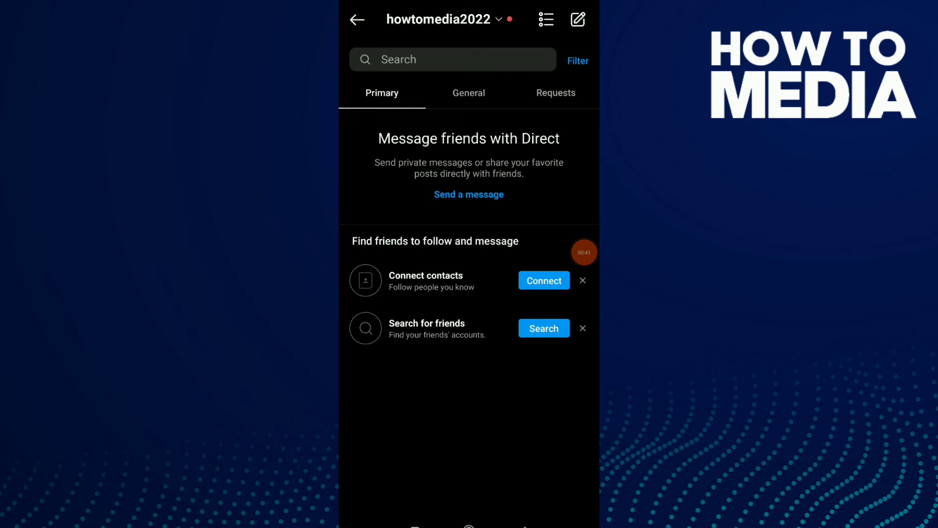
Check that epicfashioninspo is listed under General, then close its options sheet.
left_click(469, 92)
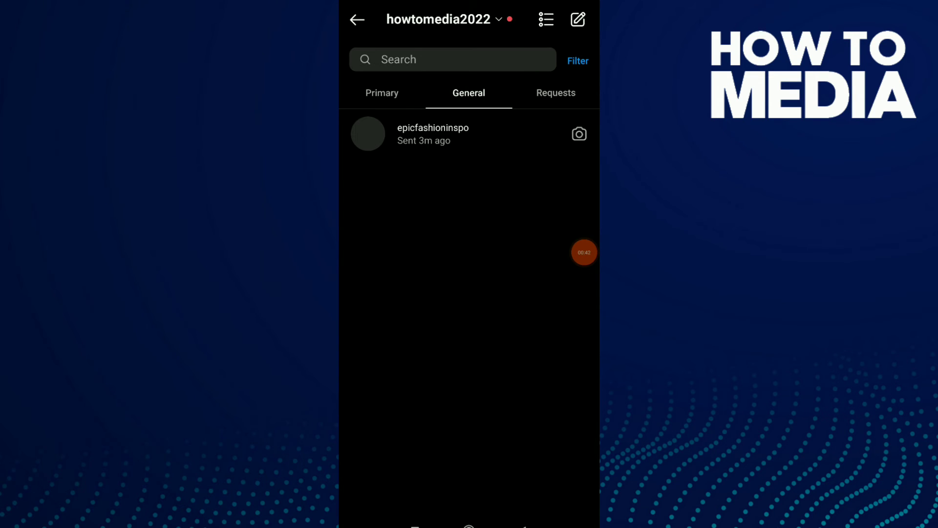
left_click(455, 134)
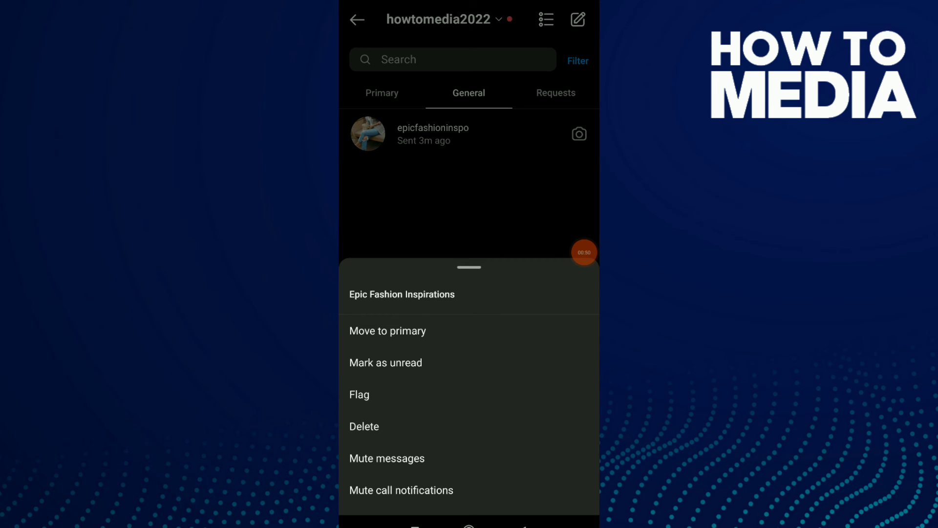
left_click(522, 522)
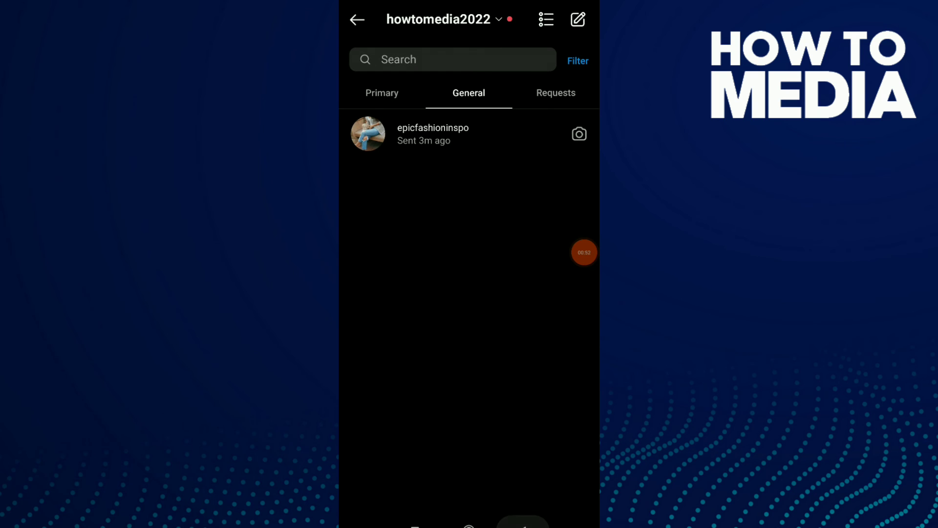
Exit Instagram back to the Android home screen.
left_click(469, 521)
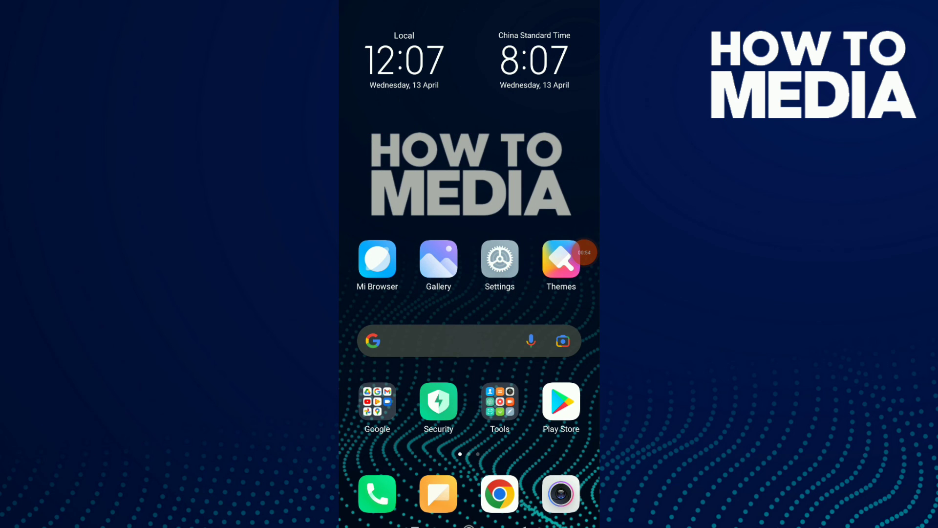